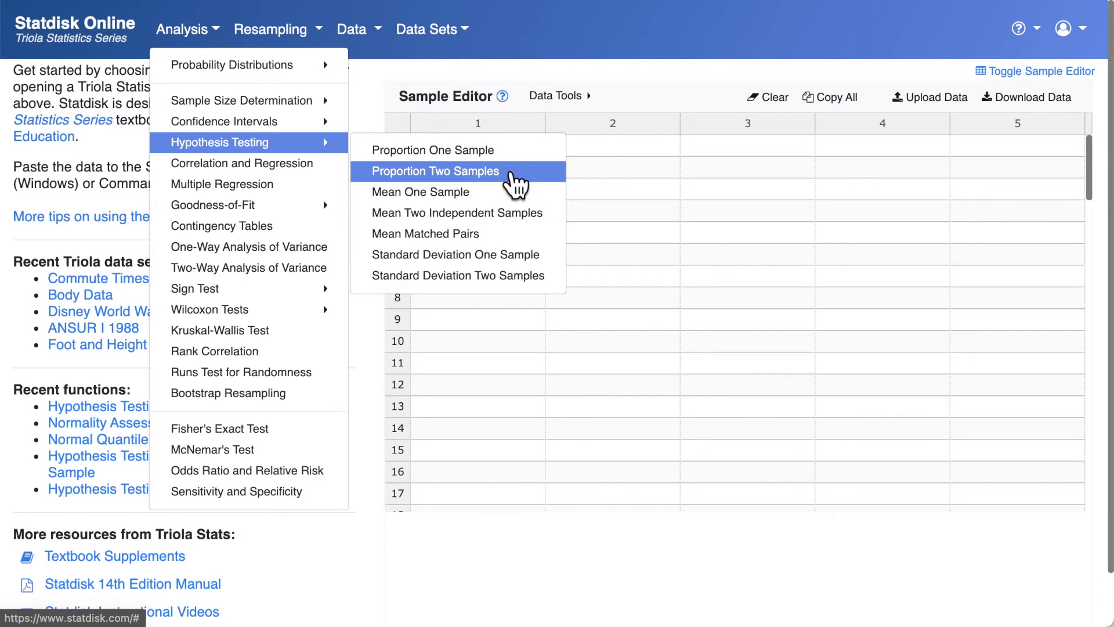
Open the hypothesis test for two sample proportions and look over its significance, sample size and success fields.
left_click(513, 173)
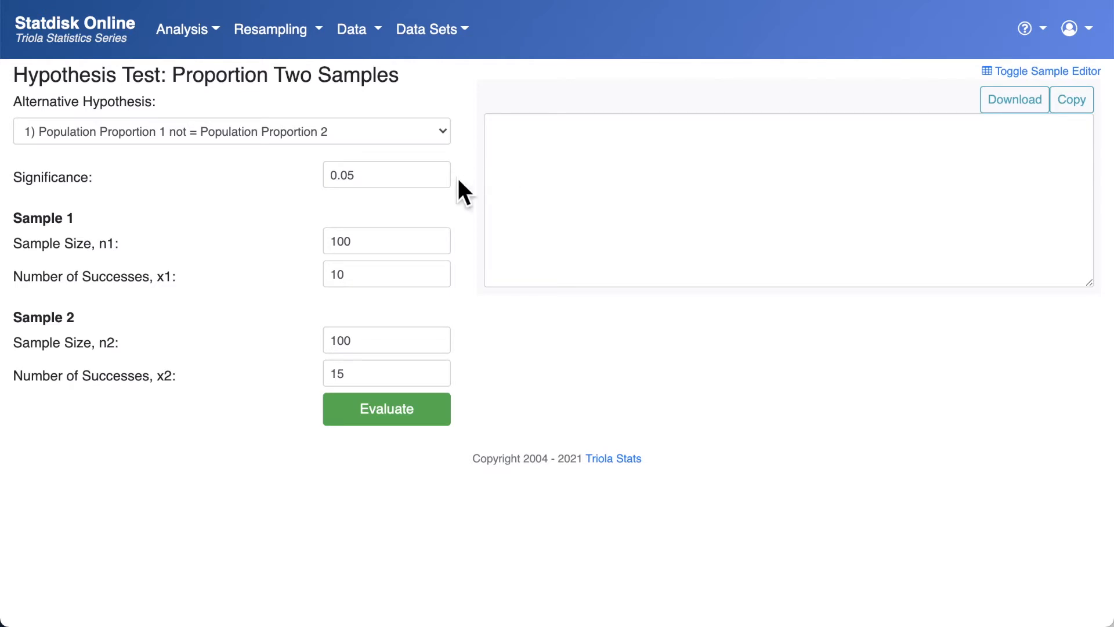
left_click(435, 174)
left_click(386, 240)
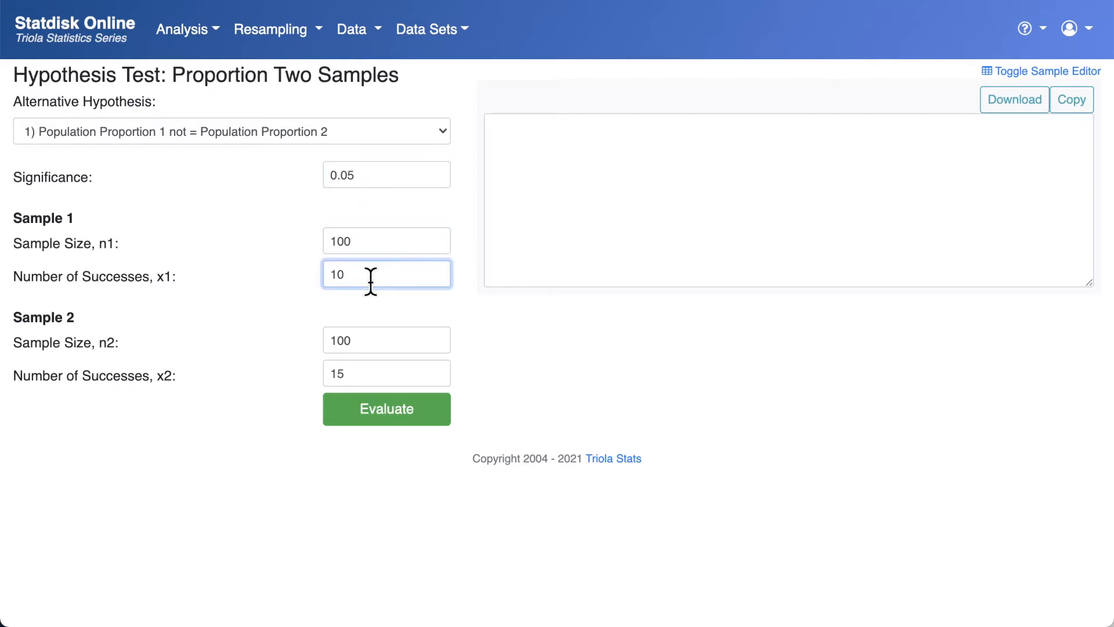
left_click(363, 336)
left_click(364, 371)
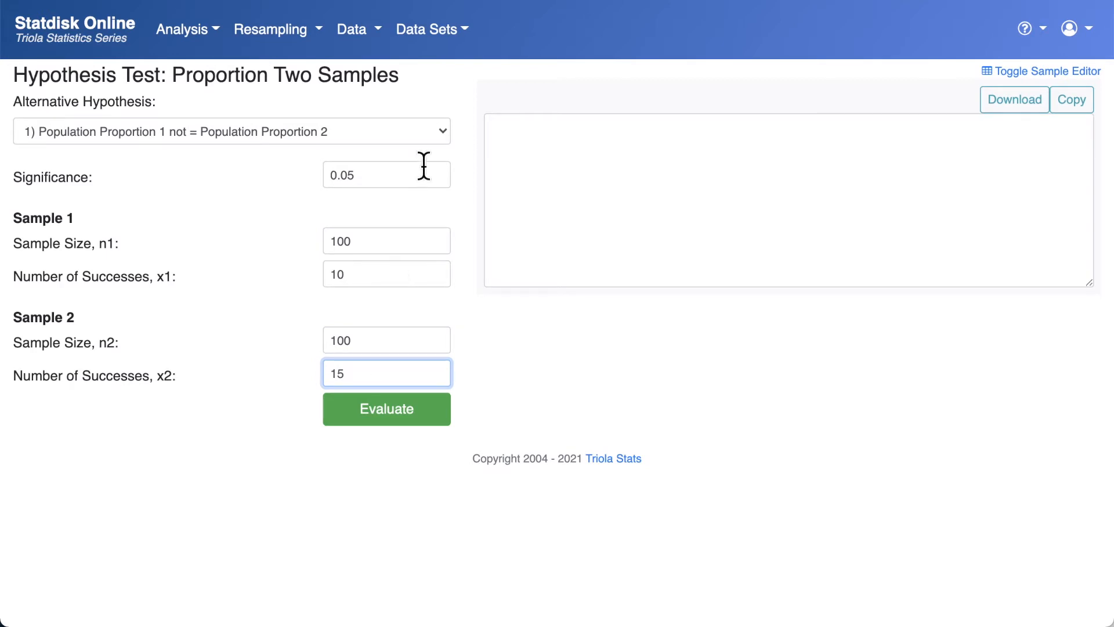
Choose the alternative hypothesis "Population Proportion 1 not = Population Proportion 2" and keep the significance at 0.05.
left_click(441, 133)
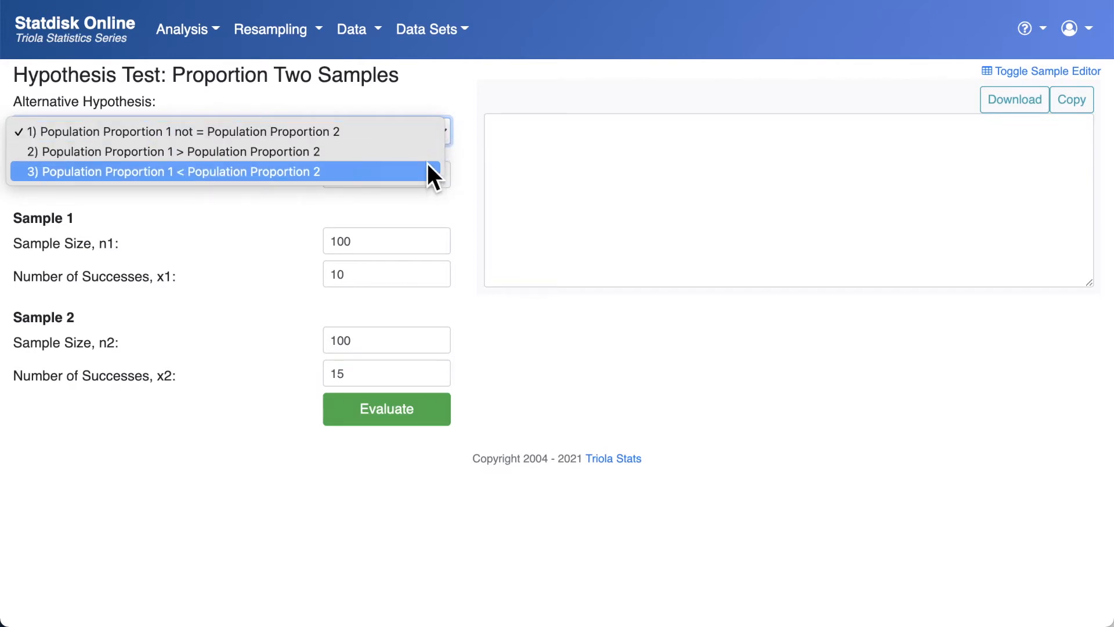
left_click(420, 133)
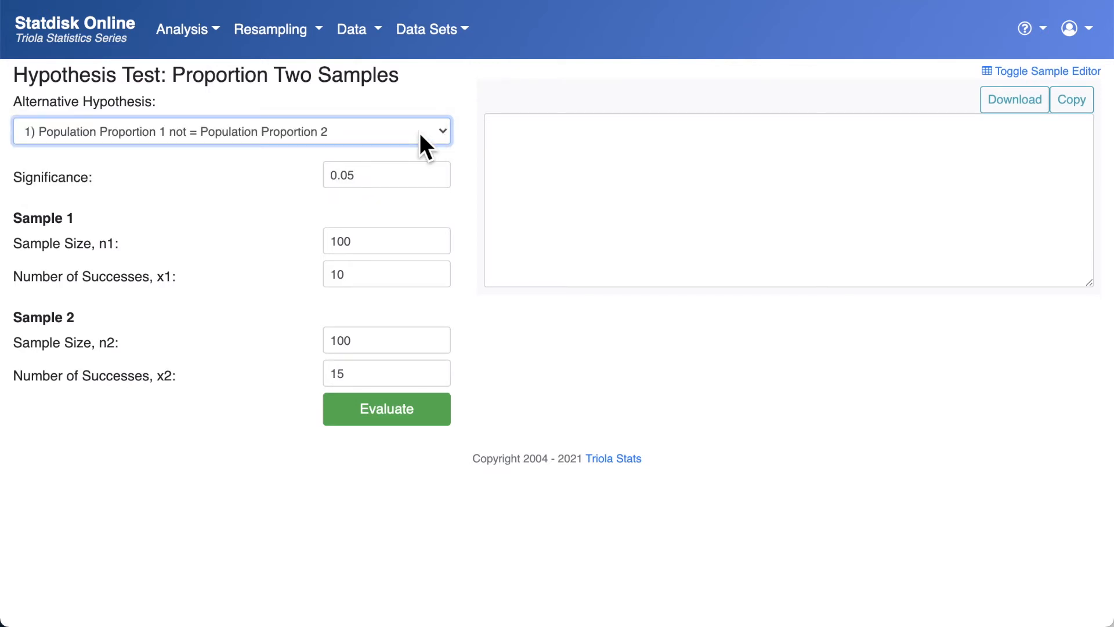
left_click(361, 178)
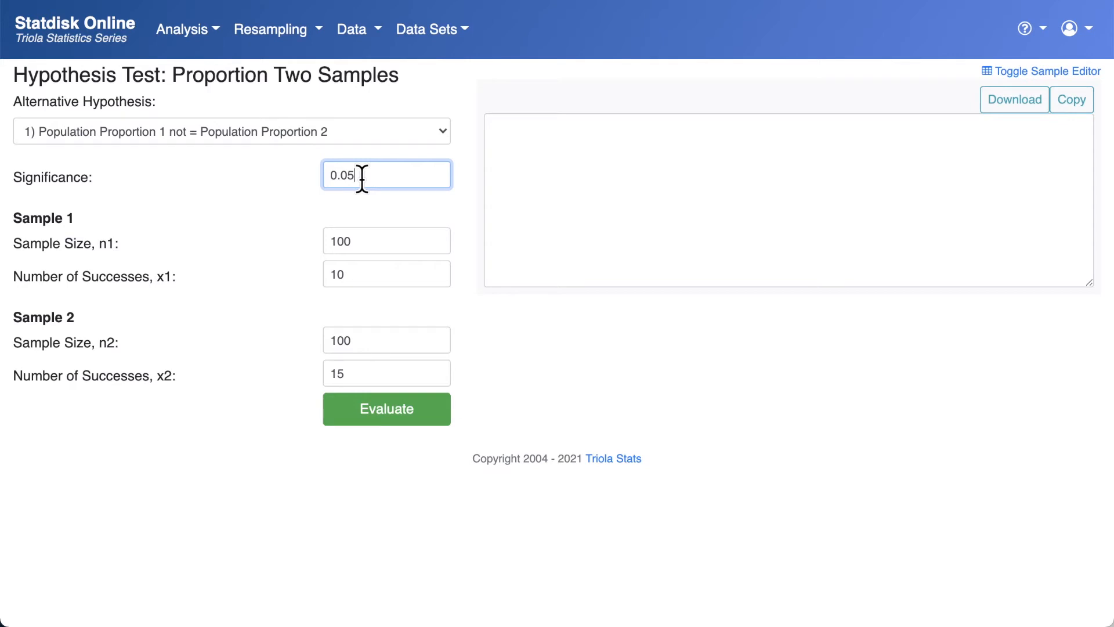
Set Sample 1's sample size n1 to 438 and its number of successes x1 to 79.
left_click(361, 240)
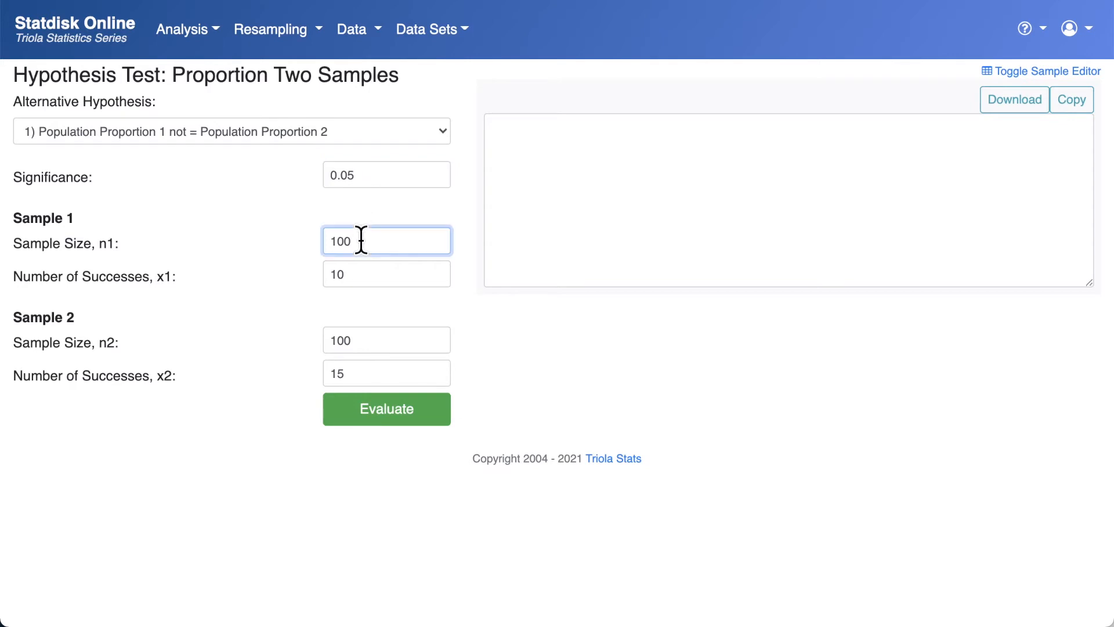
key("BackSpace")
key("BackSpace")
key("BackSpace")
type("438")
left_click(360, 273)
key("BackSpace")
key("BackSpace")
type("79")
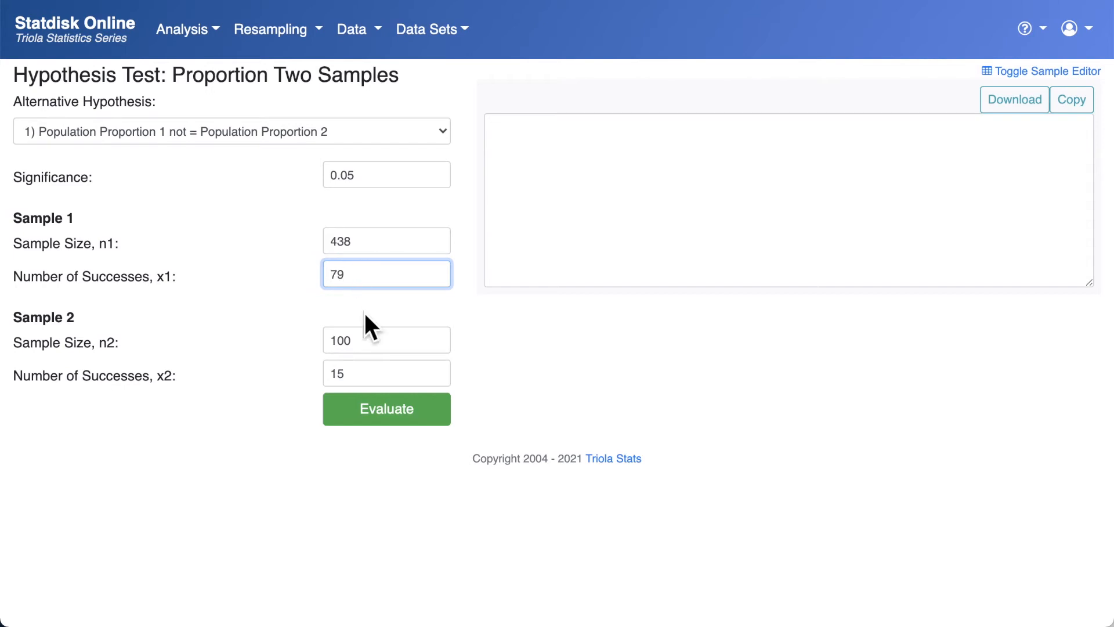
Set Sample 2's sample size n2 to 446 and its number of successes x2 to 44, and evaluate the test.
left_click(358, 341)
key("BackSpace")
key("BackSpace")
key("BackSpace")
type("446")
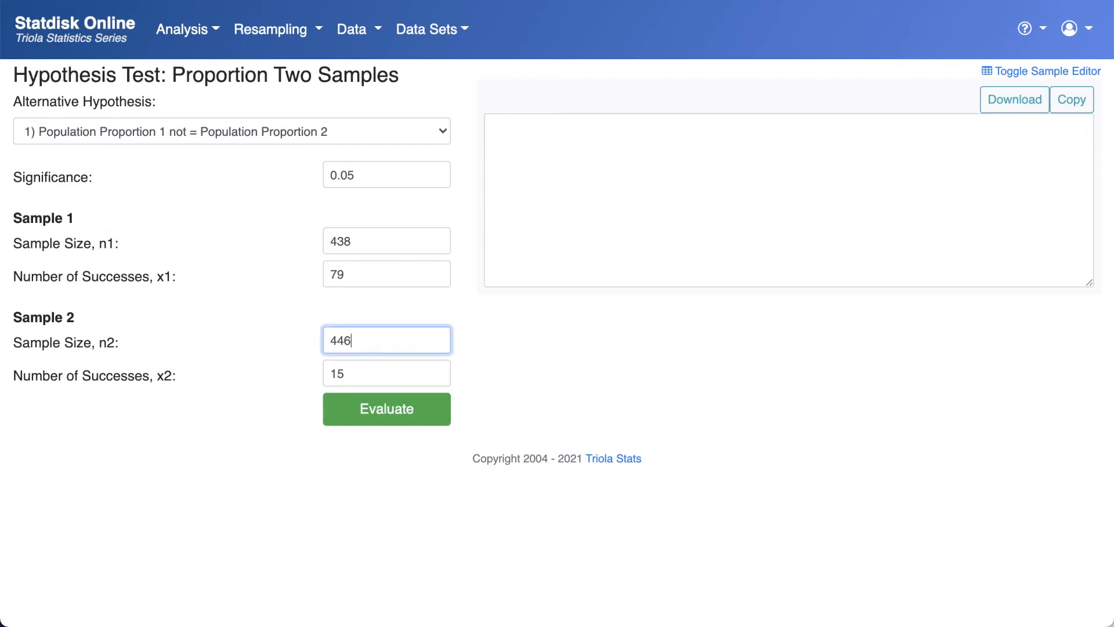
left_click(351, 369)
key("BackSpace")
type("44")
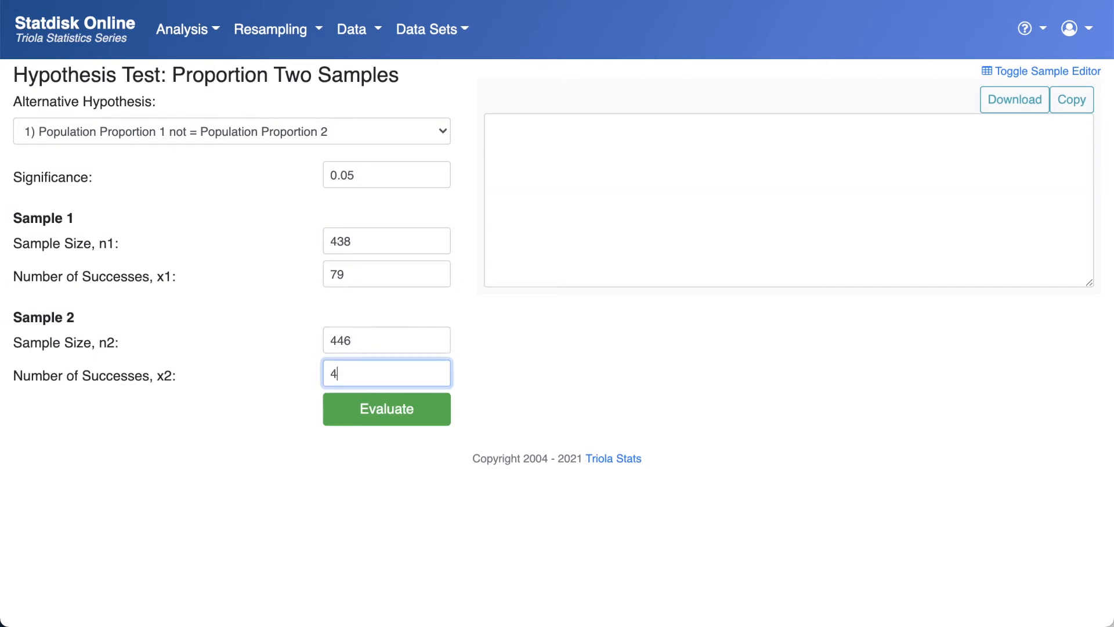
left_click(343, 417)
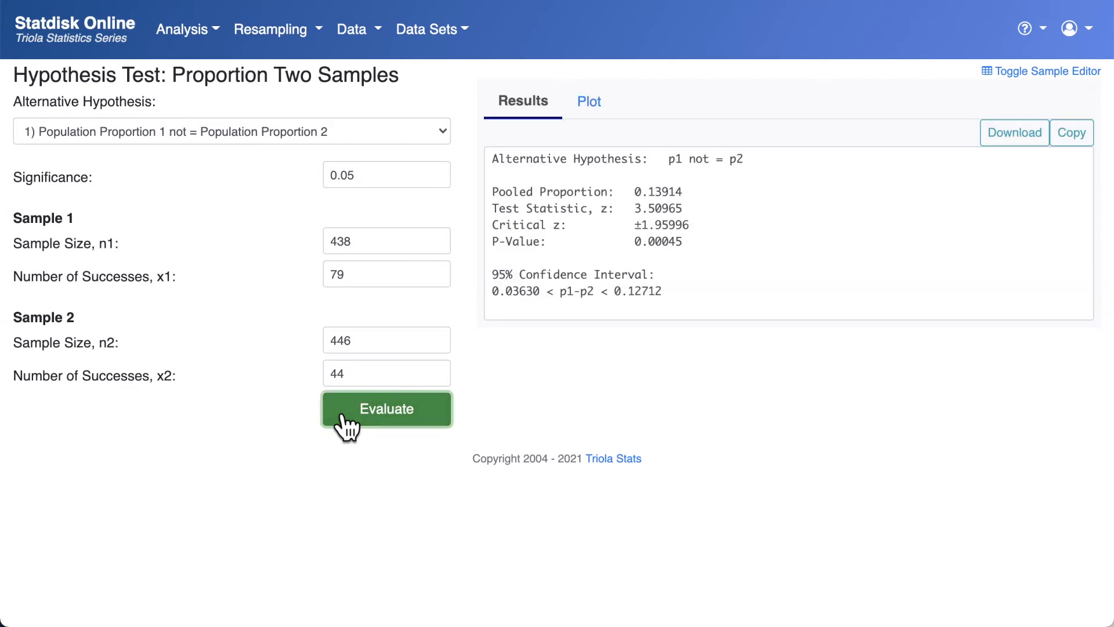
Highlight the test statistic line and the P-value line in the results to examine them.
left_click(489, 210)
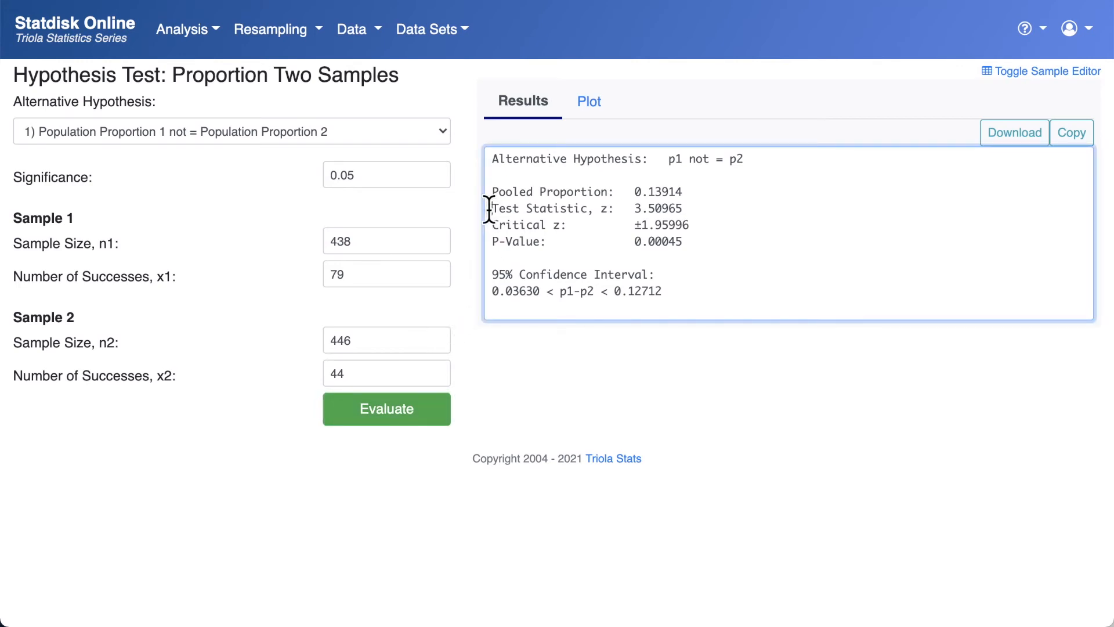
left_click_drag(489, 210, 707, 209)
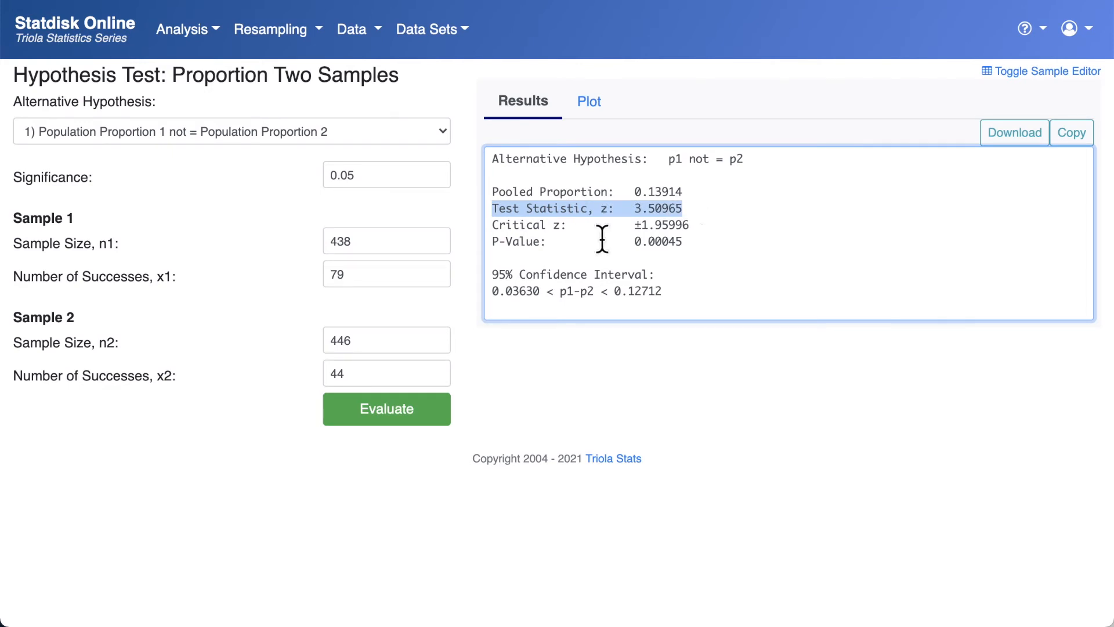
left_click(488, 246)
left_click_drag(489, 246, 700, 242)
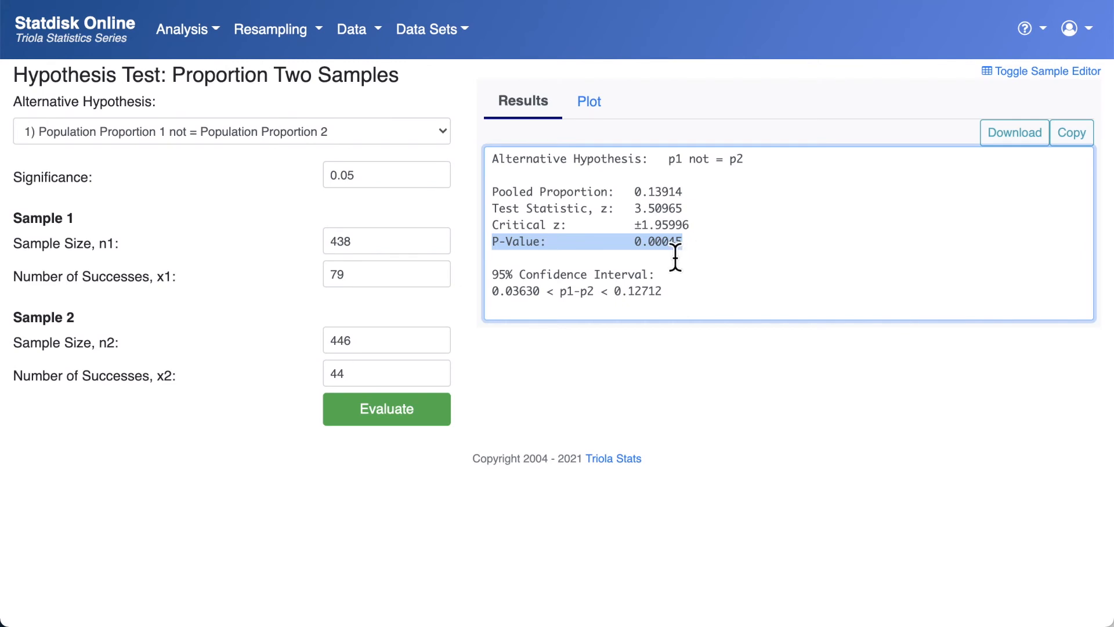
Highlight the 95% confidence interval limits in the results, and view the plot of the hypothesis test.
left_click(491, 291)
left_click_drag(491, 291, 669, 291)
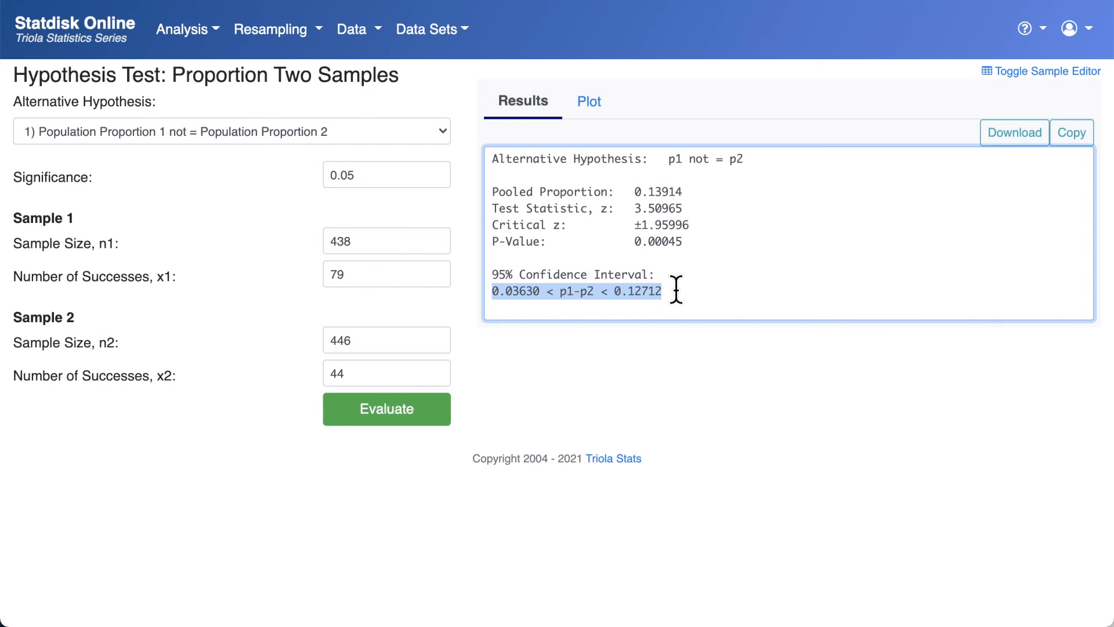
left_click(676, 290)
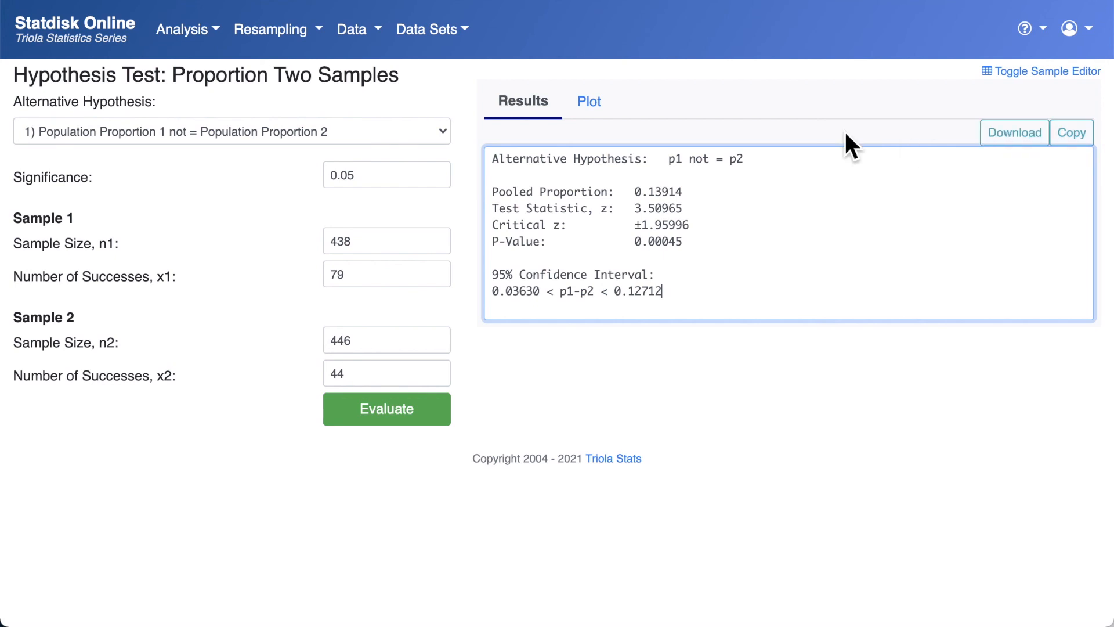
left_click(590, 104)
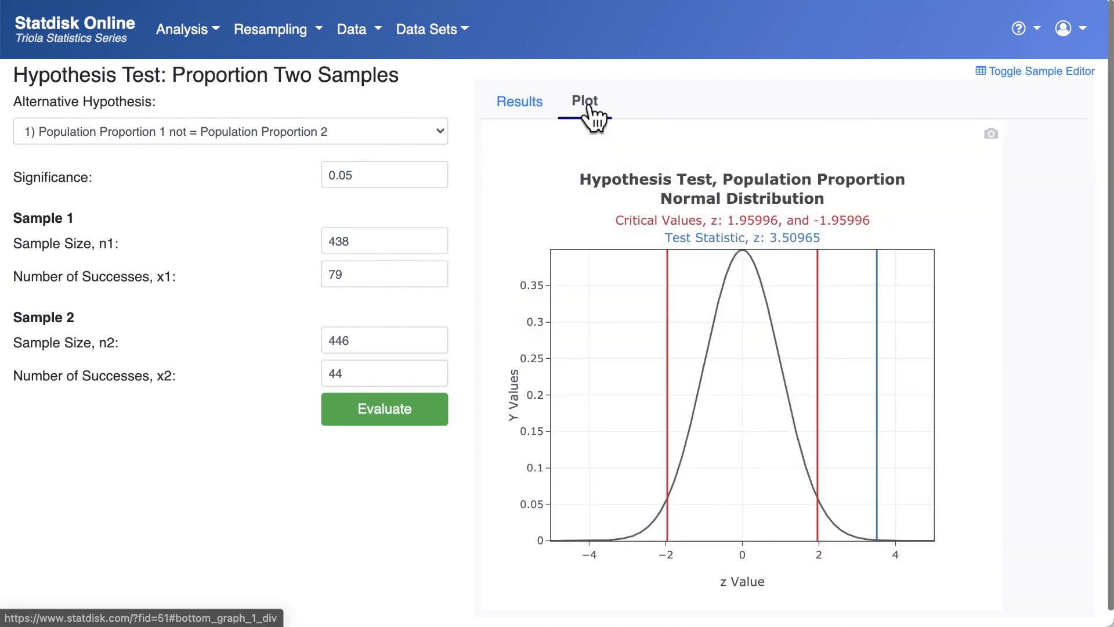